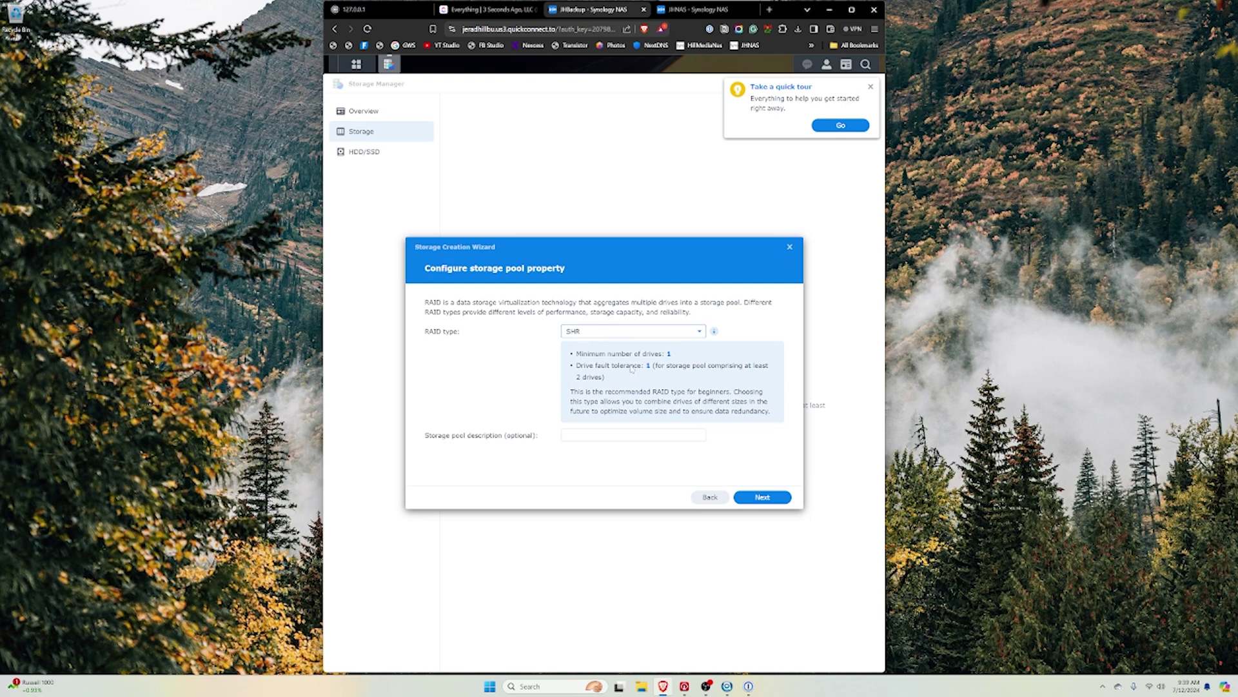
# Step: Keep SHR as the storage pool's RAID type and include all four drives, Drive 1 through Drive 4
pyautogui.click(777, 499)
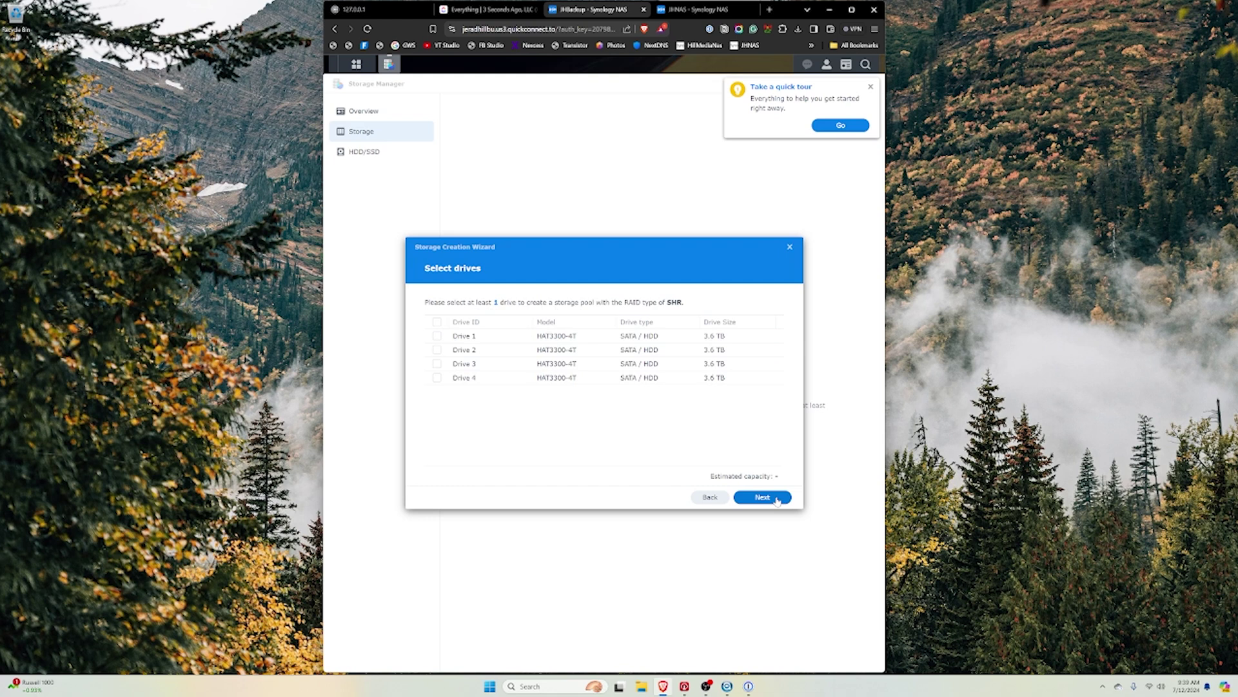
pyautogui.click(437, 322)
pyautogui.click(756, 498)
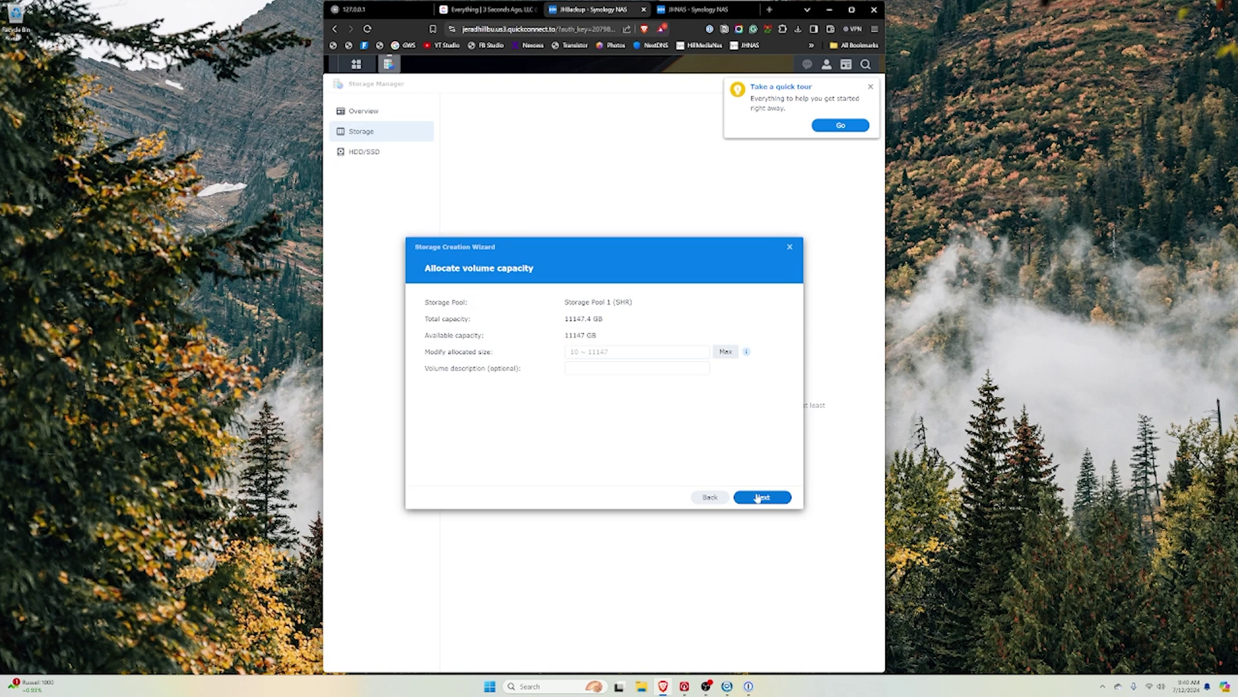
# Step: Allocate the maximum 11147 GB to the volume, using Btrfs without encryption, and apply the storage pool and volume creation
pyautogui.click(726, 352)
pyautogui.click(763, 498)
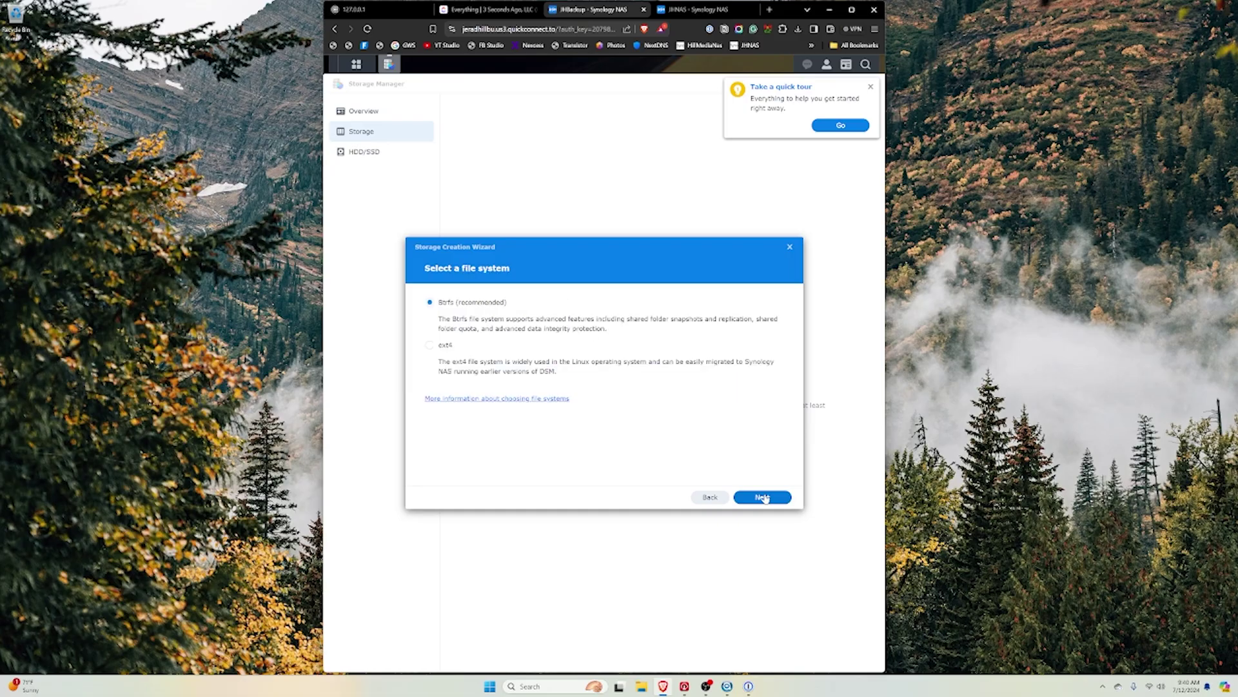
pyautogui.click(764, 497)
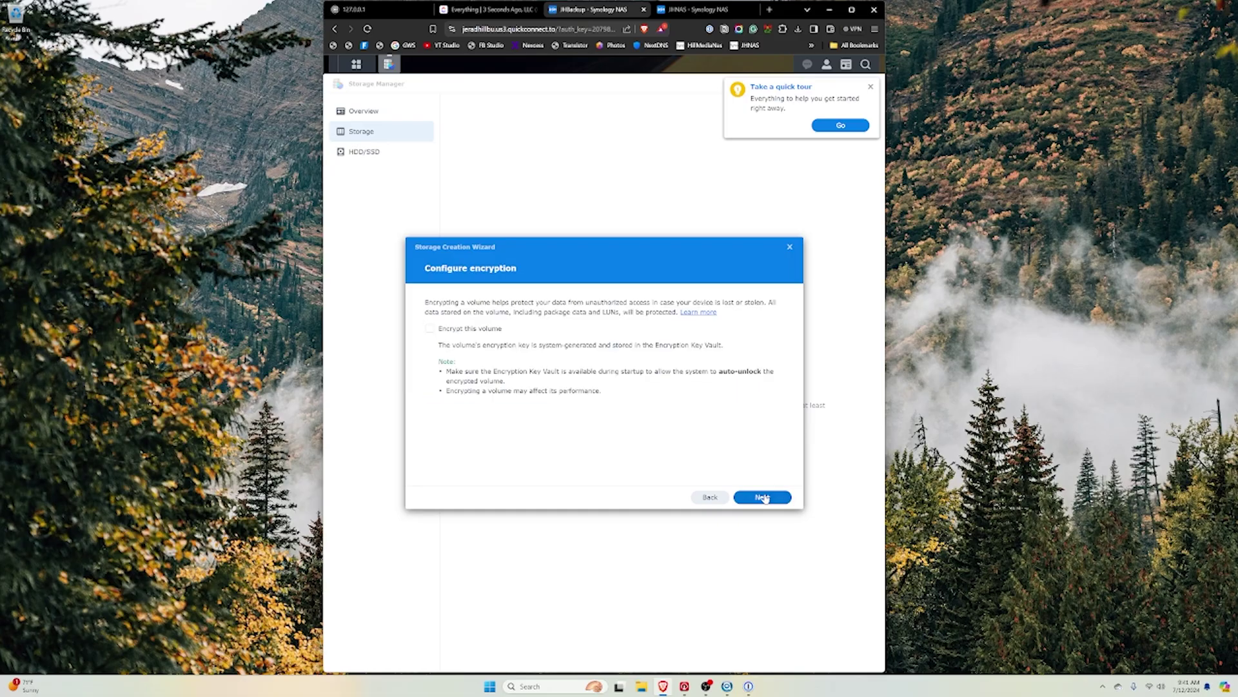
pyautogui.click(764, 497)
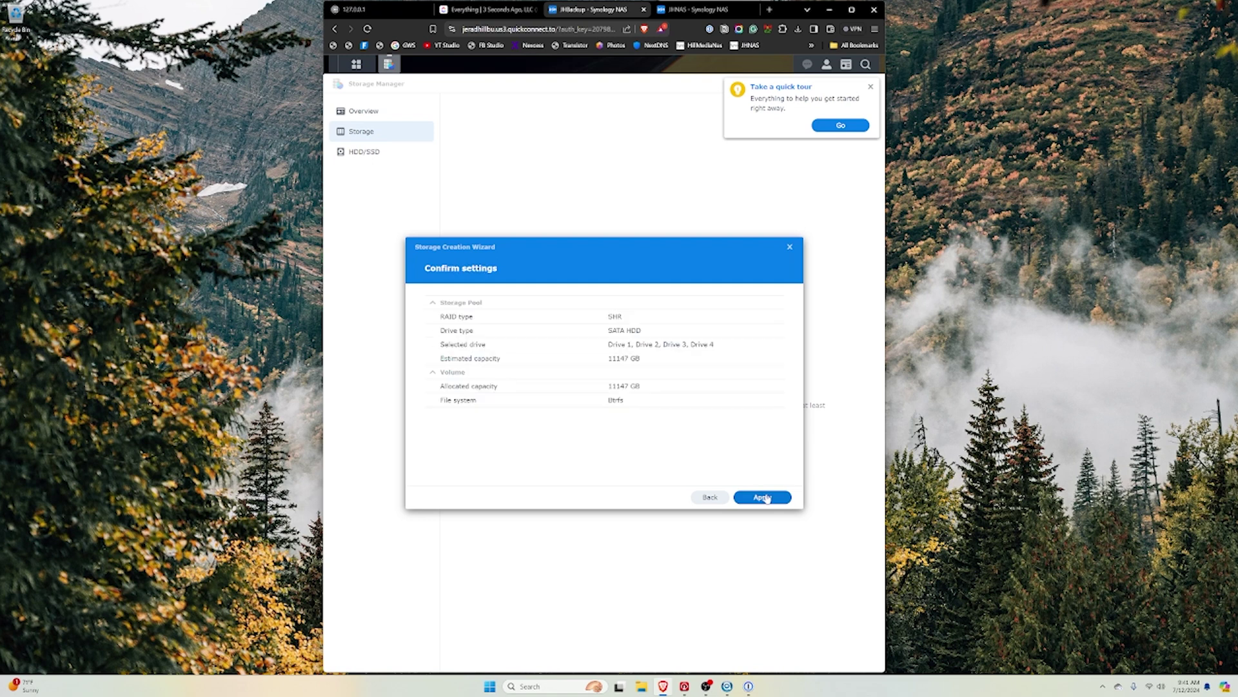
pyautogui.click(764, 498)
pyautogui.click(667, 387)
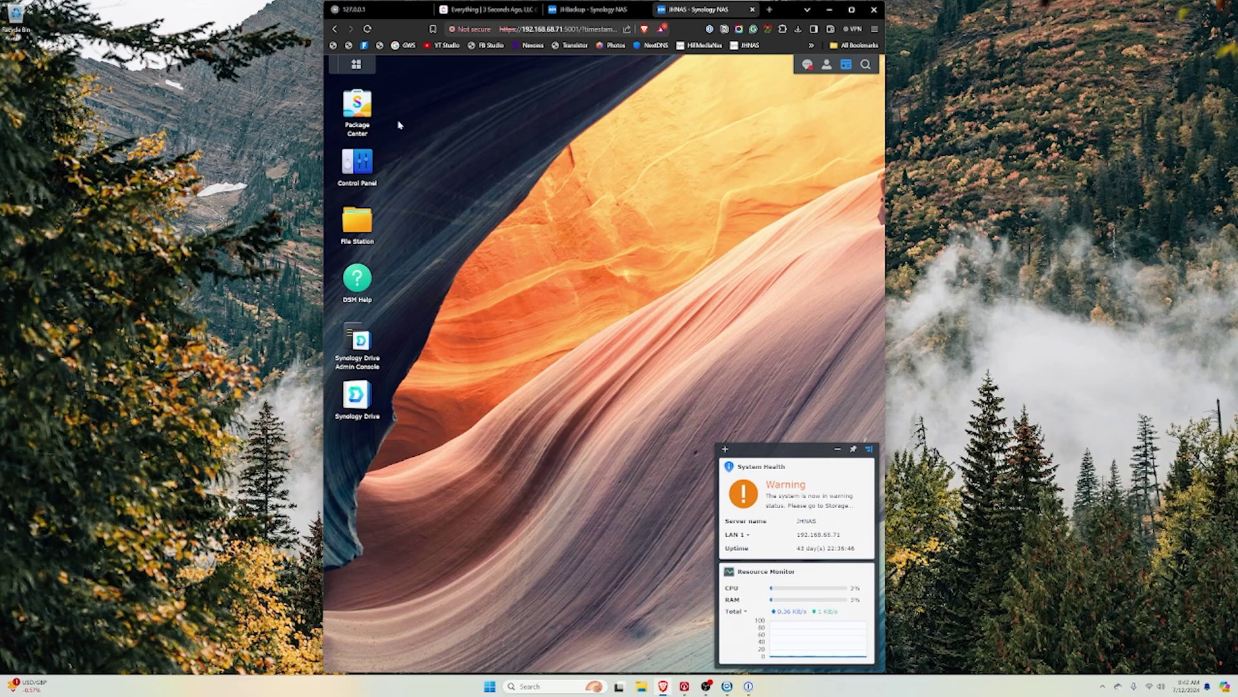
# Step: Search Package Center on JHNAS for "hyper" and open the installed Hyper Backup package
pyautogui.click(356, 104)
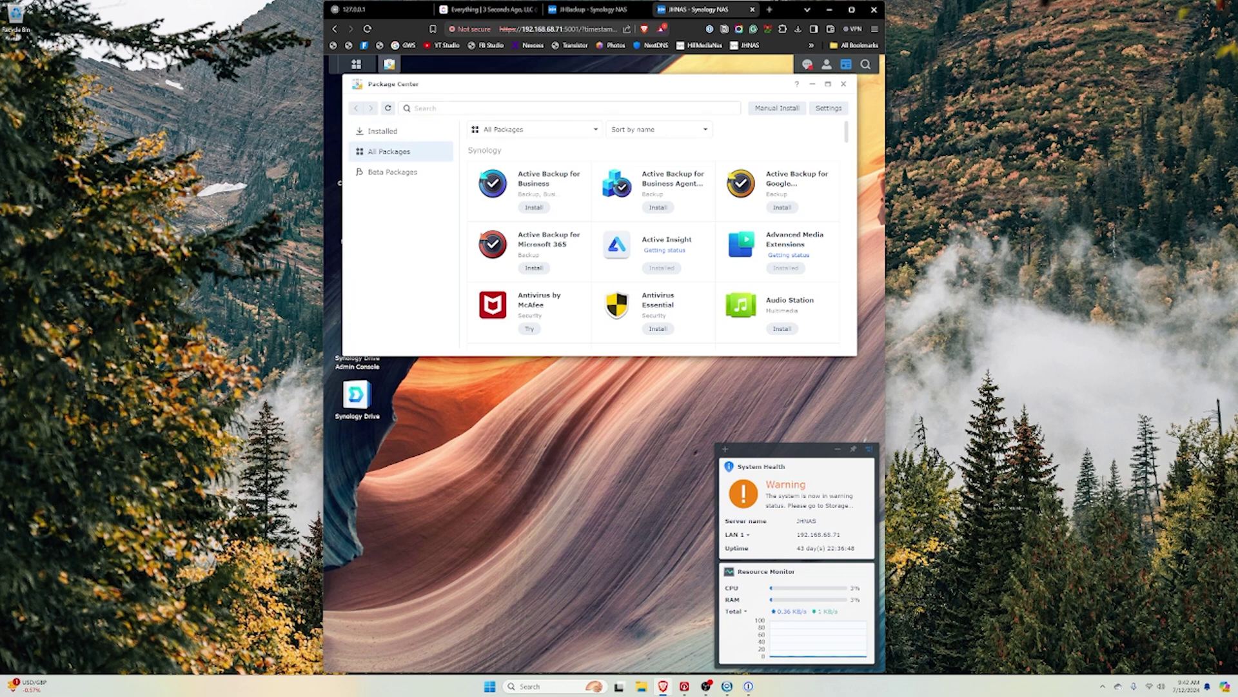
pyautogui.click(474, 108)
pyautogui.write('Nyper')
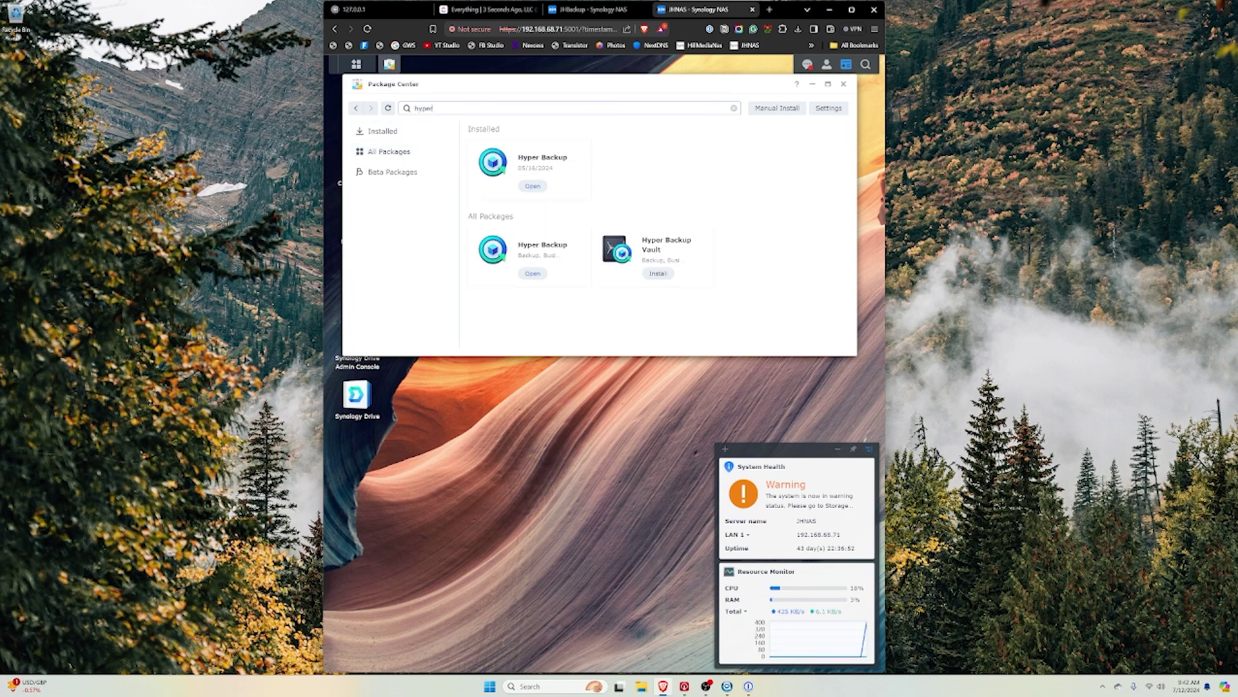
pyautogui.click(531, 187)
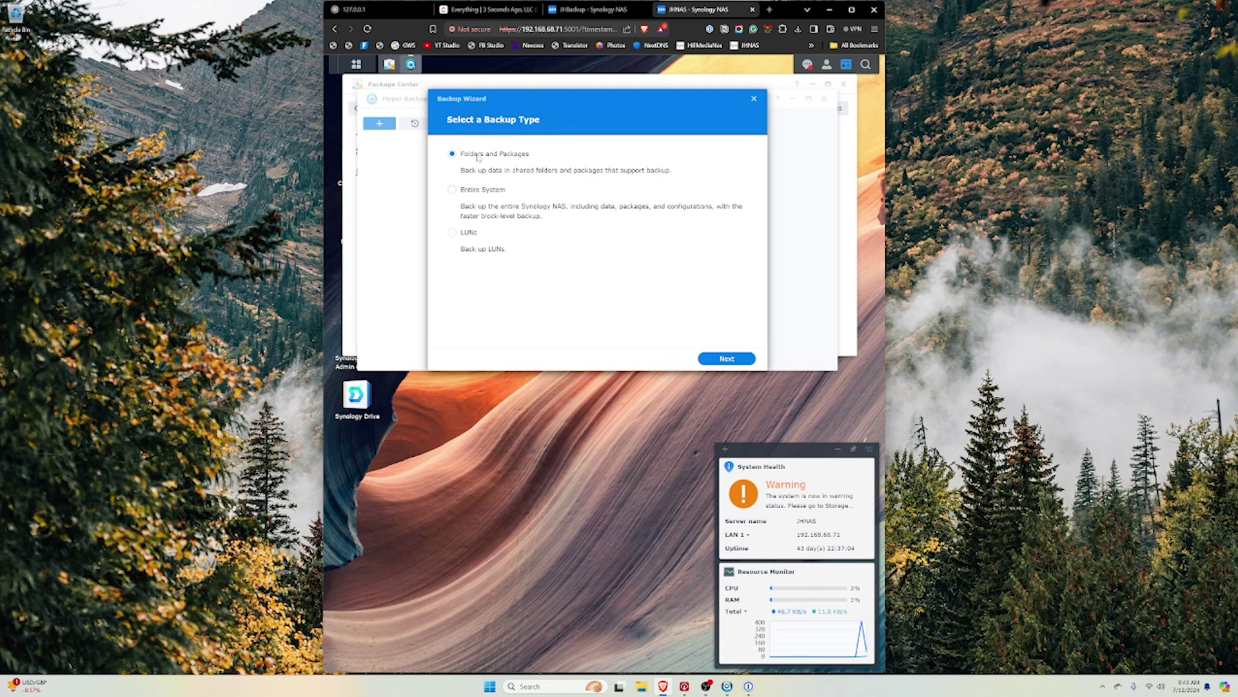
# Step: Set up a Folders and Packages backup to a Remote NAS Device, with JHBackup as the destination server
pyautogui.click(720, 359)
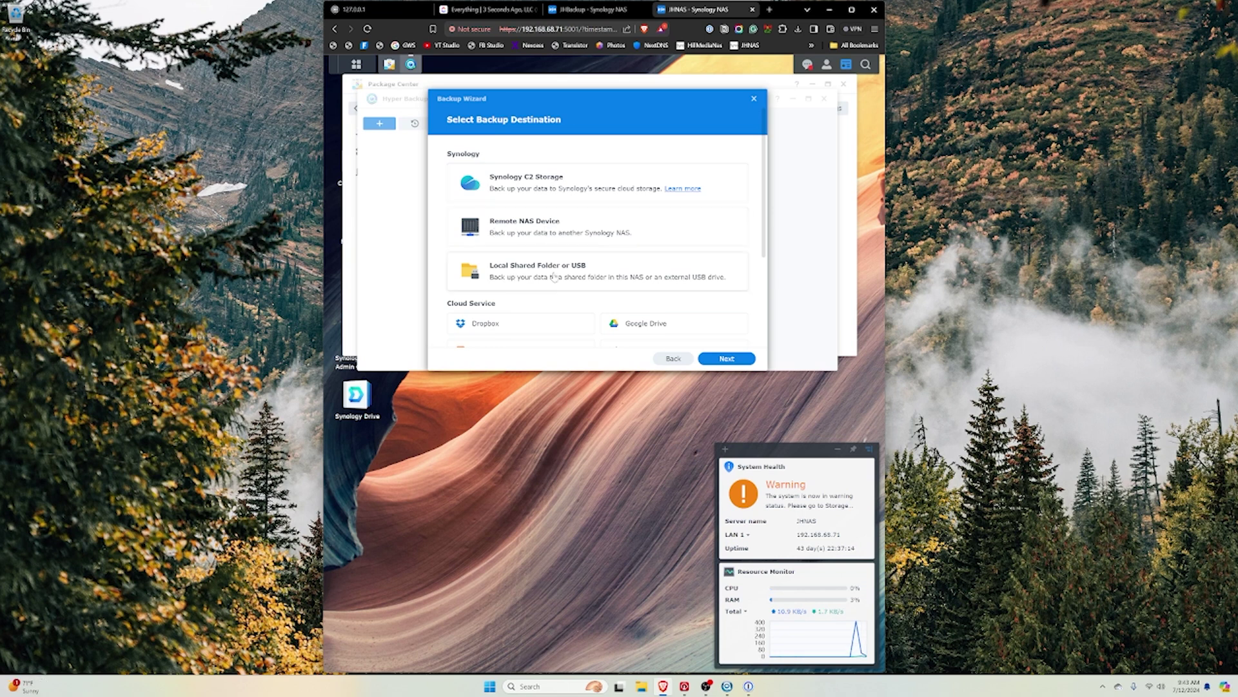
pyautogui.scroll(-2, 554, 258)
pyautogui.scroll(2, 554, 255)
pyautogui.scroll(-3, 553, 257)
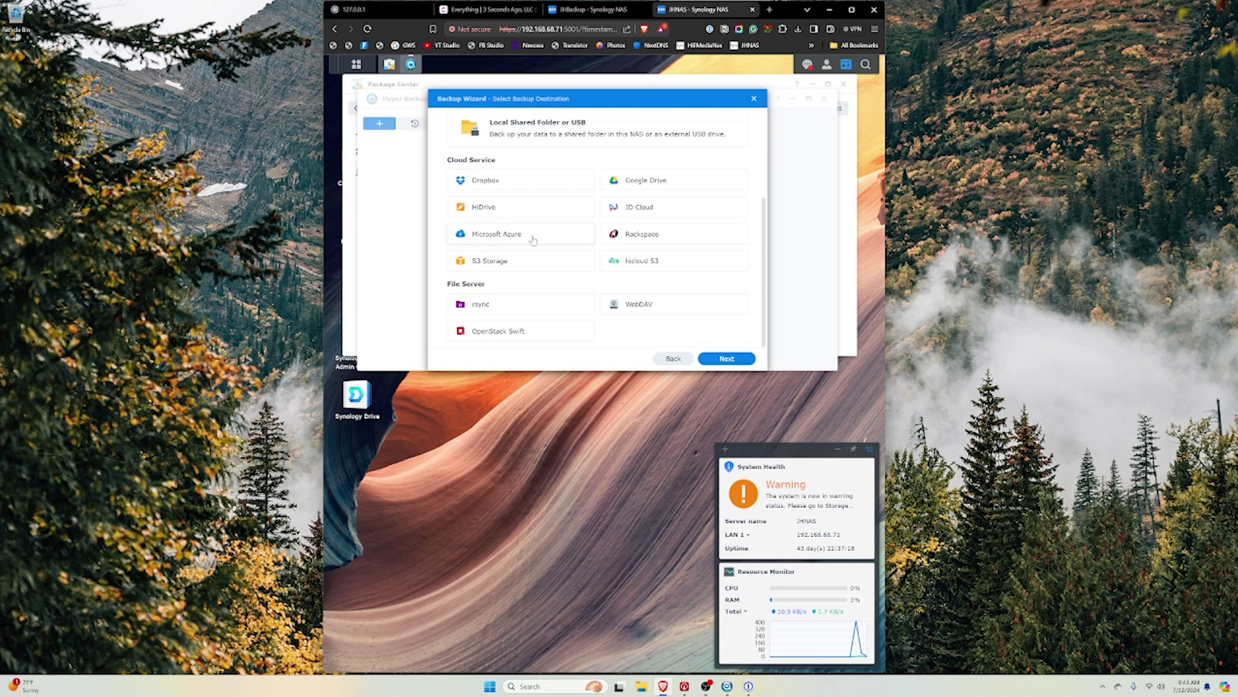
pyautogui.scroll(3, 533, 240)
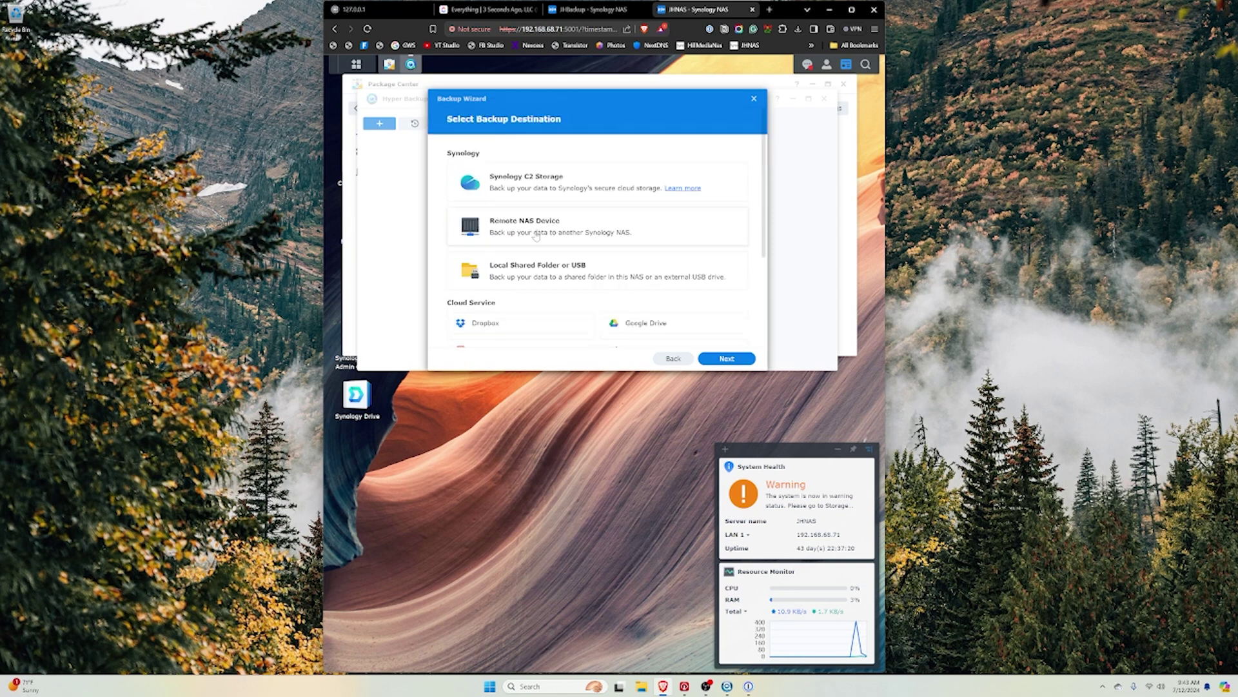
pyautogui.click(527, 229)
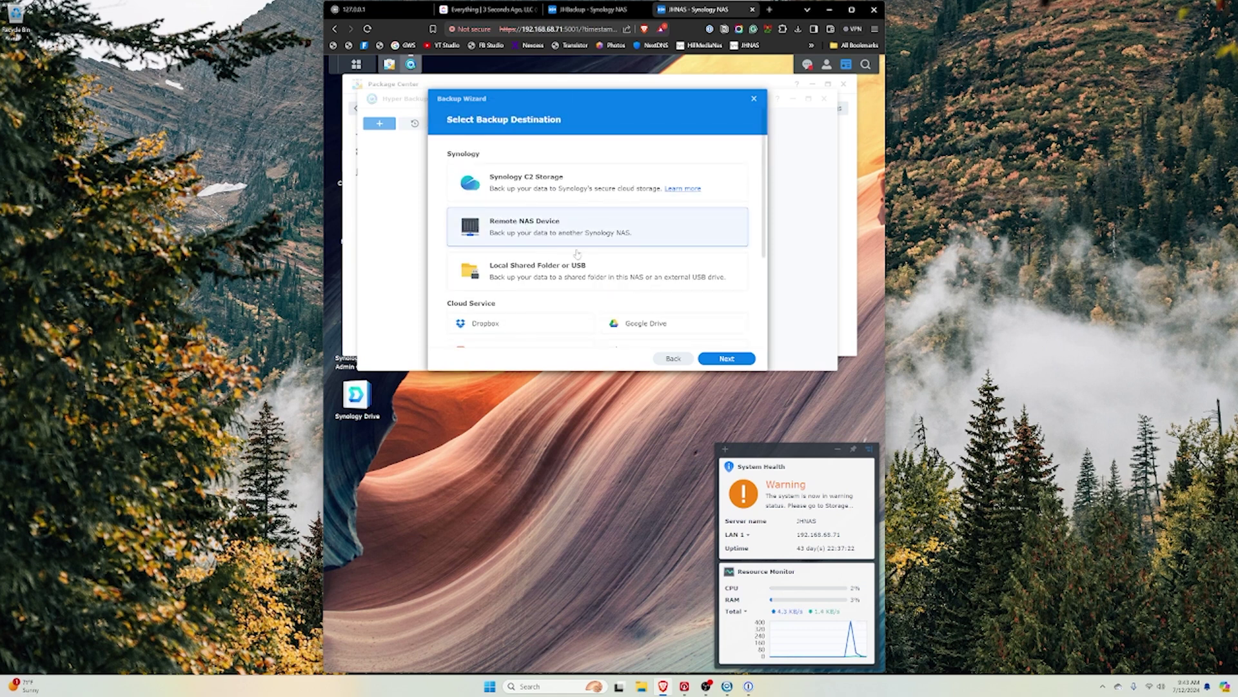
pyautogui.click(720, 359)
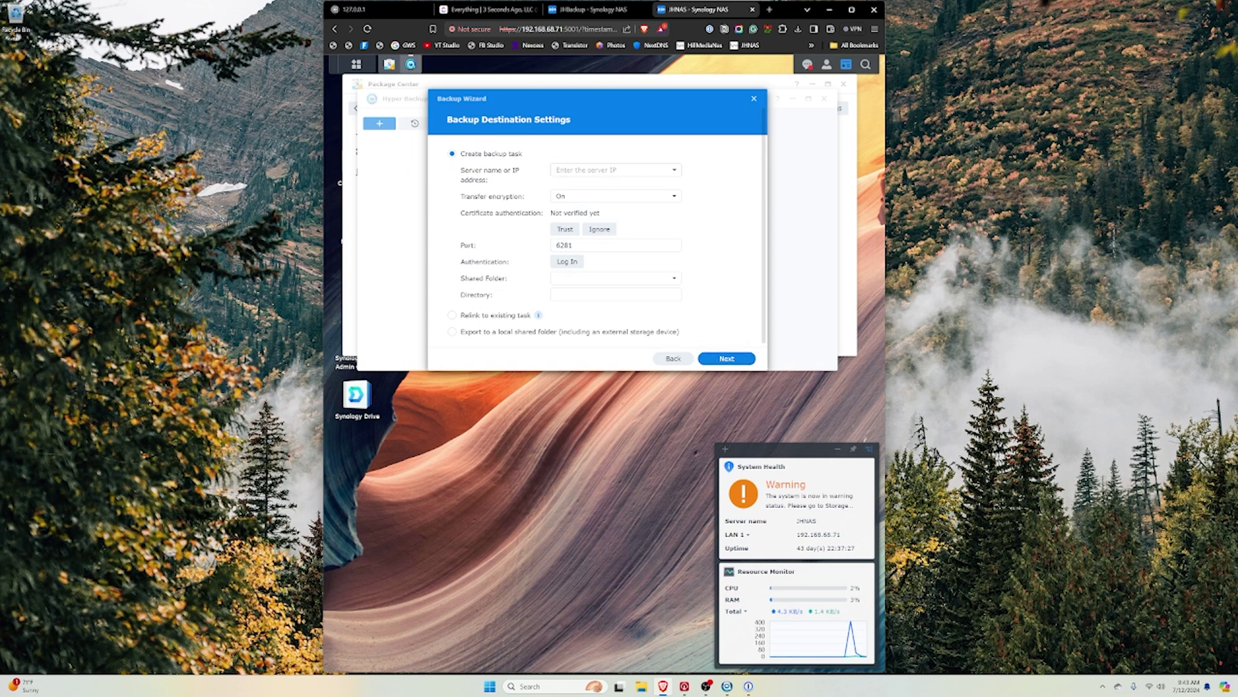
pyautogui.click(676, 171)
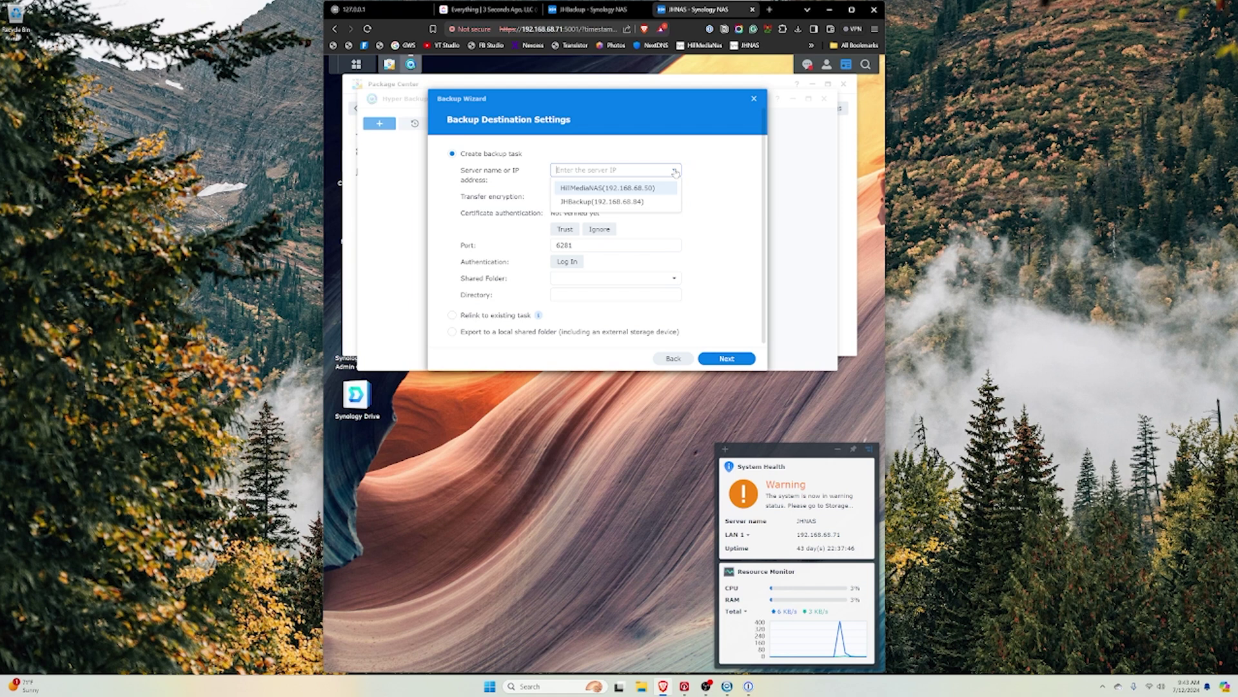
pyautogui.click(611, 201)
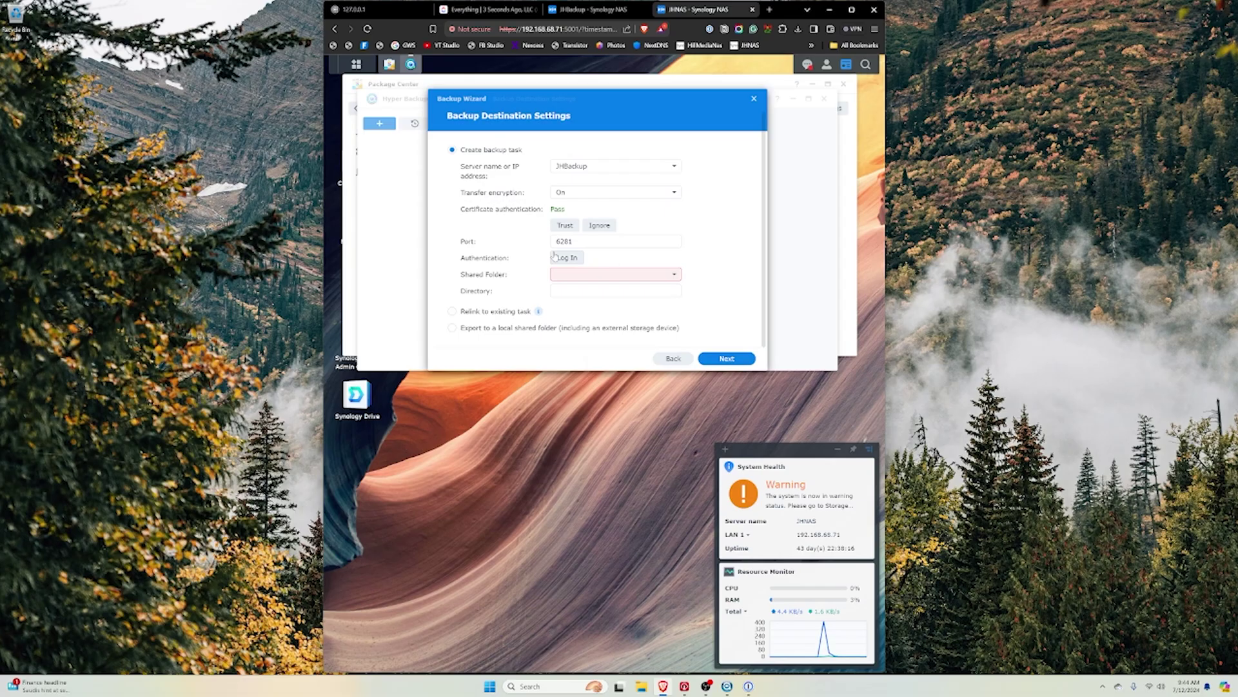
# Step: Switch to the JHBackup NAS, search its Package Center for "hyper" and install Hyper Backup Vault
pyautogui.click(571, 11)
pyautogui.click(357, 104)
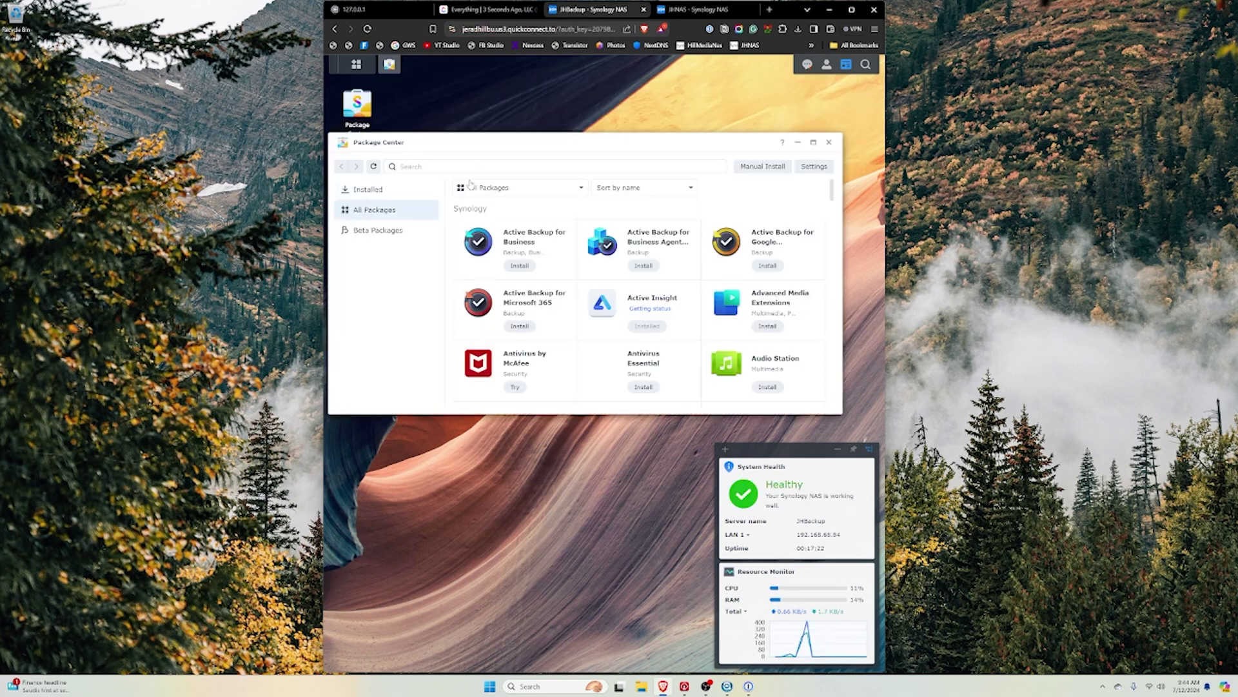
pyautogui.write('hyper')
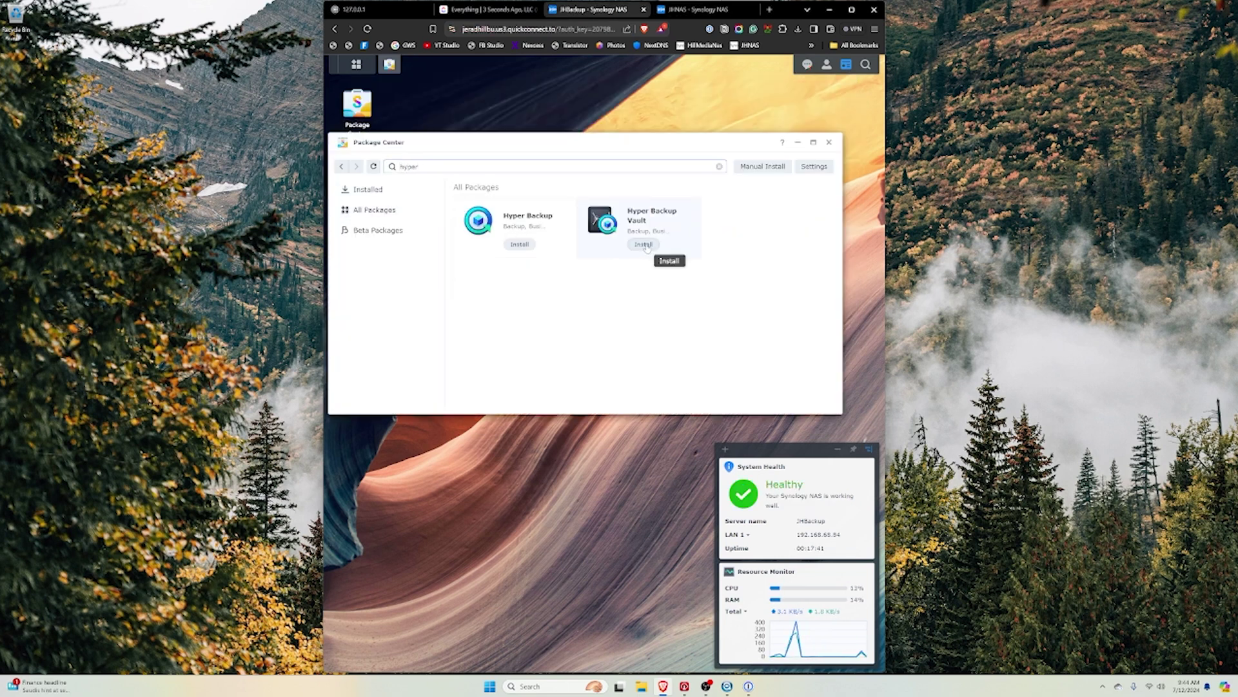
pyautogui.click(645, 244)
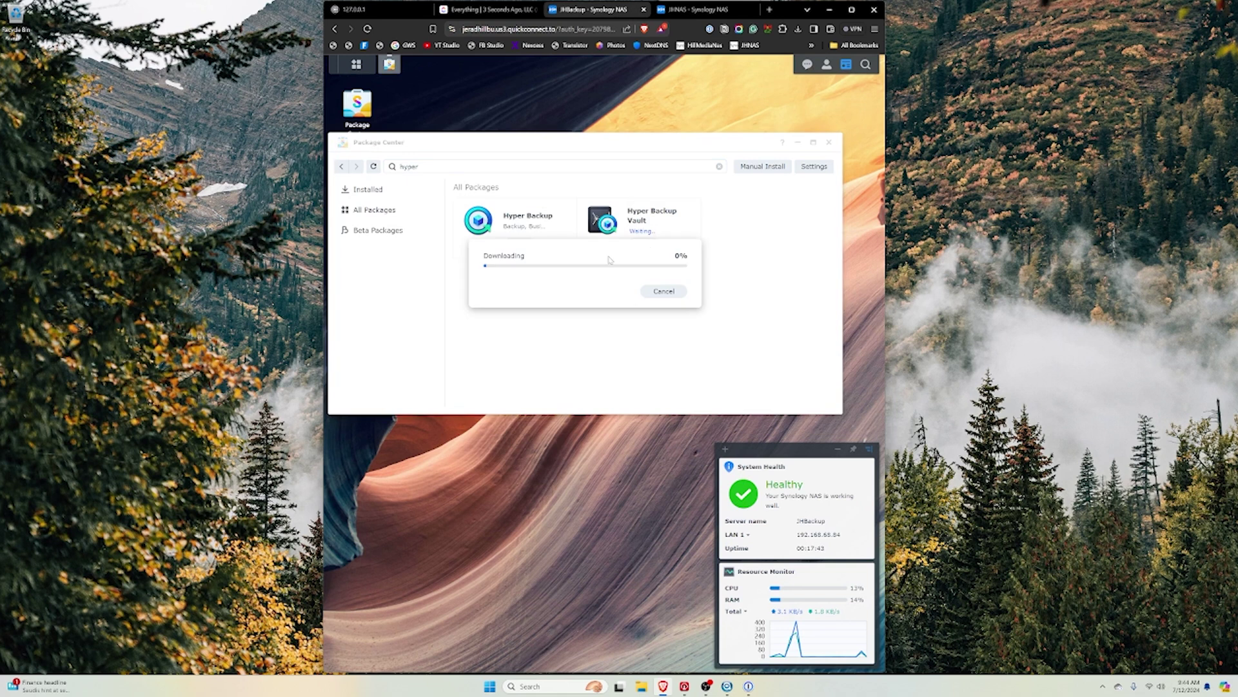
pyautogui.click(710, 383)
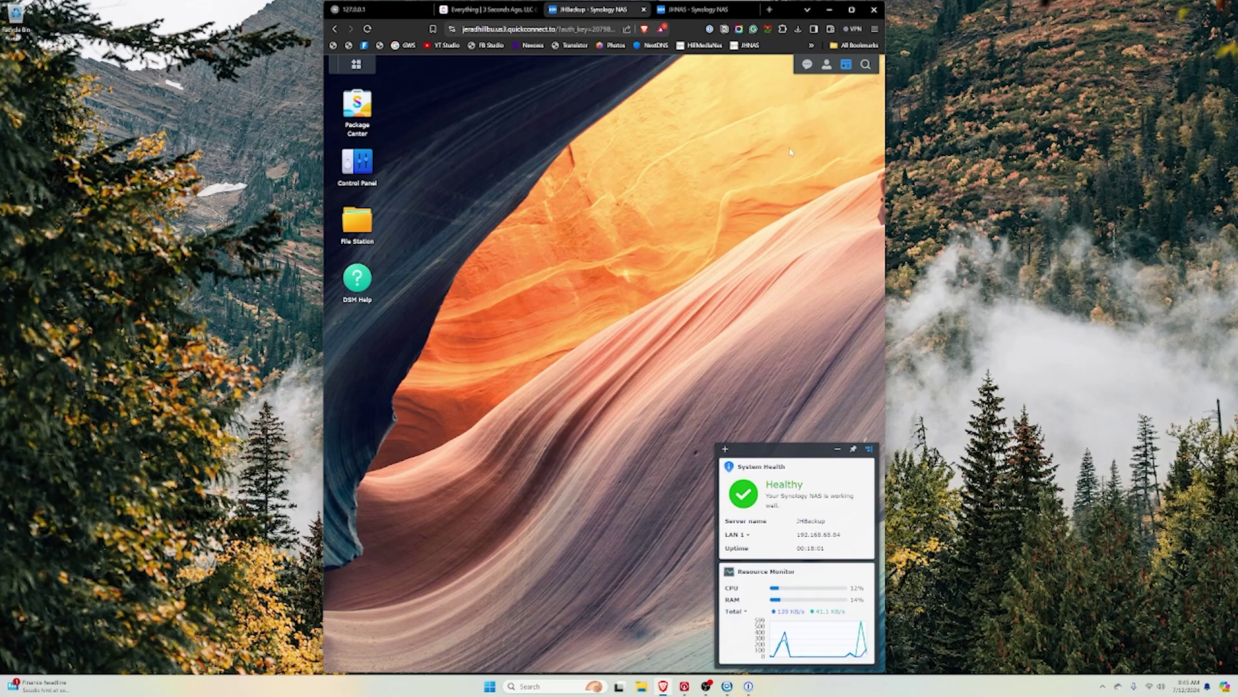
# Step: Back in the JHNAS backup wizard, authenticate to JHBackup with the account username and password, and try to choose a shared folder
pyautogui.click(691, 9)
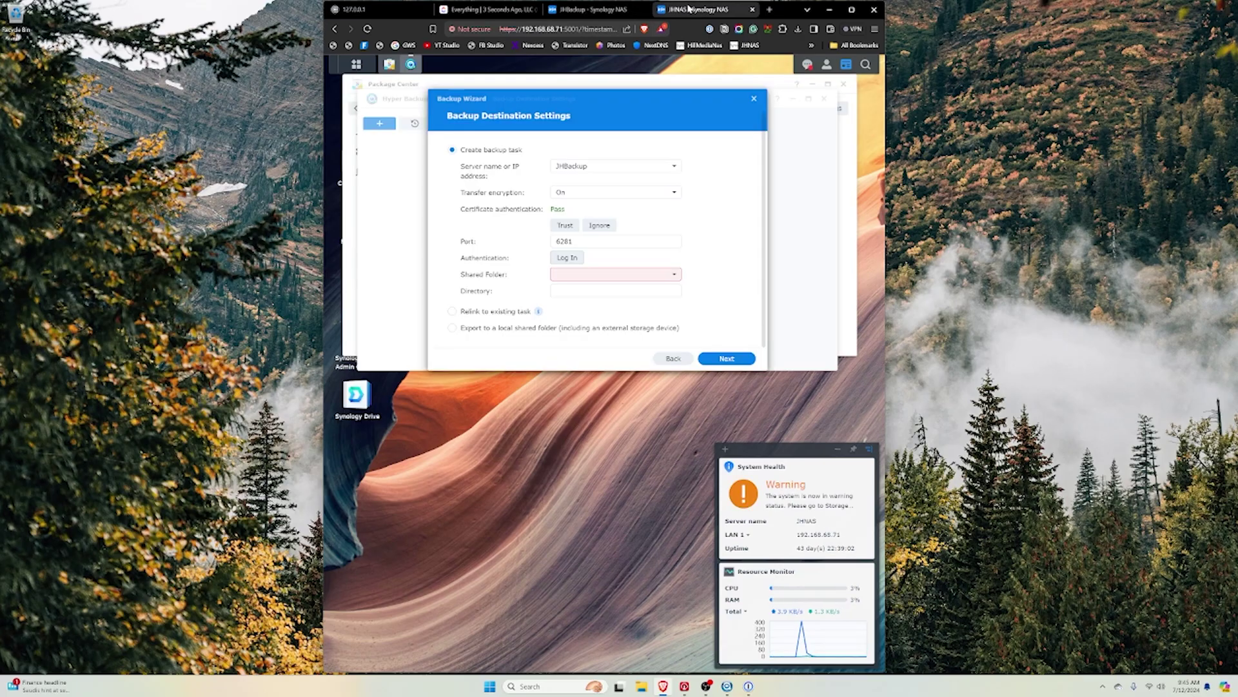
pyautogui.click(564, 258)
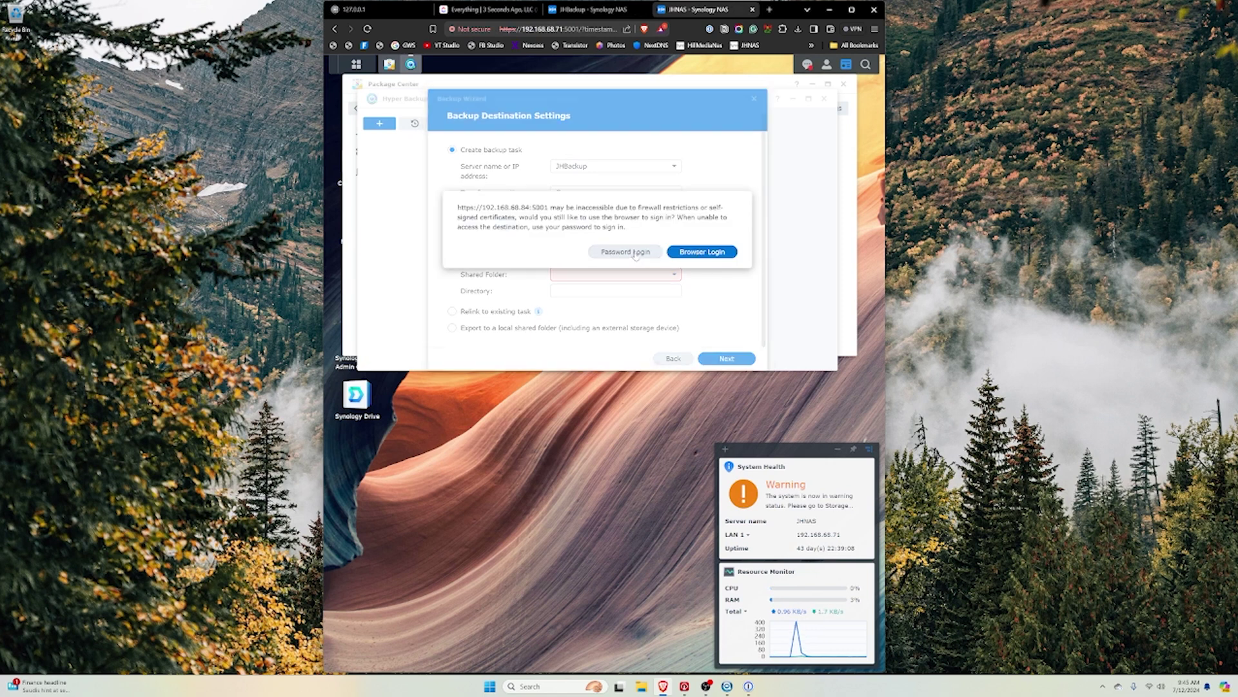
pyautogui.click(625, 251)
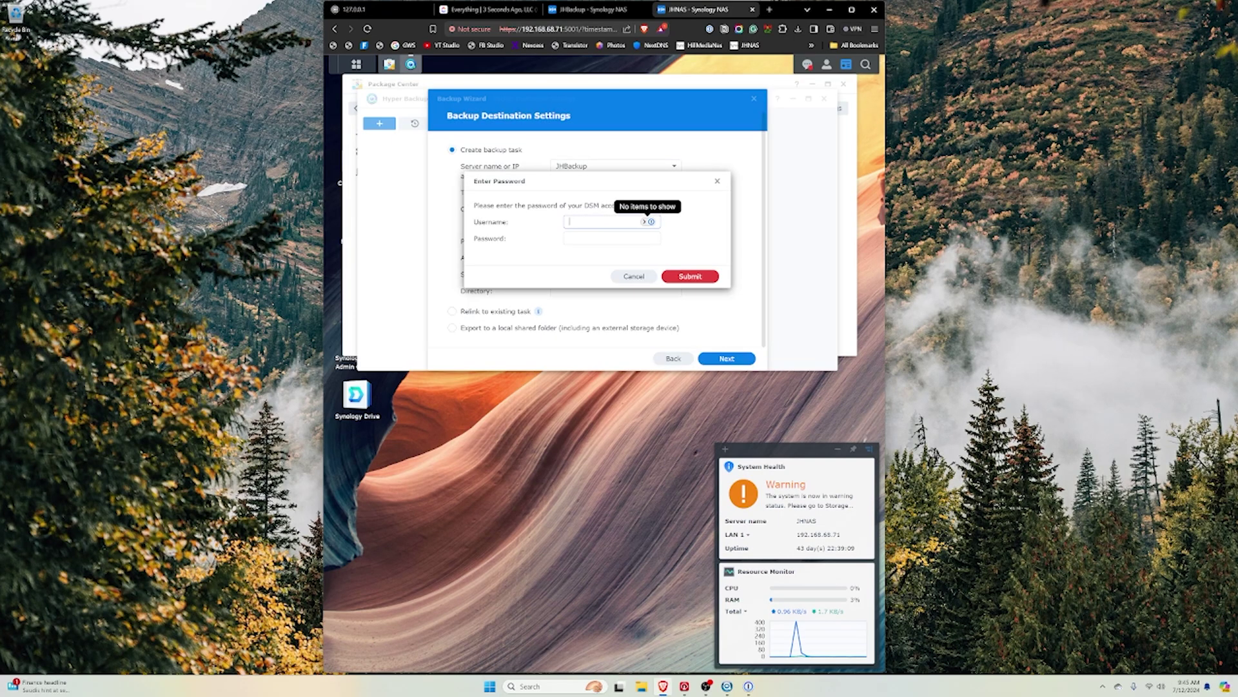
pyautogui.press('Tab')
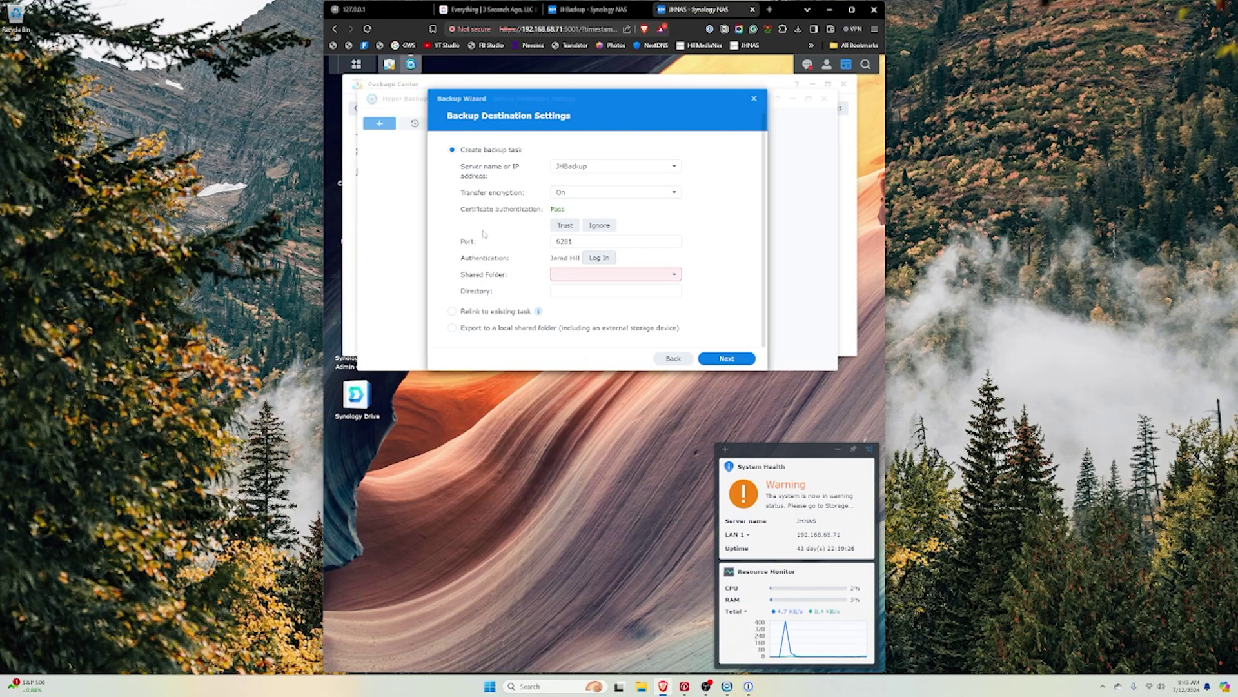
pyautogui.click(675, 275)
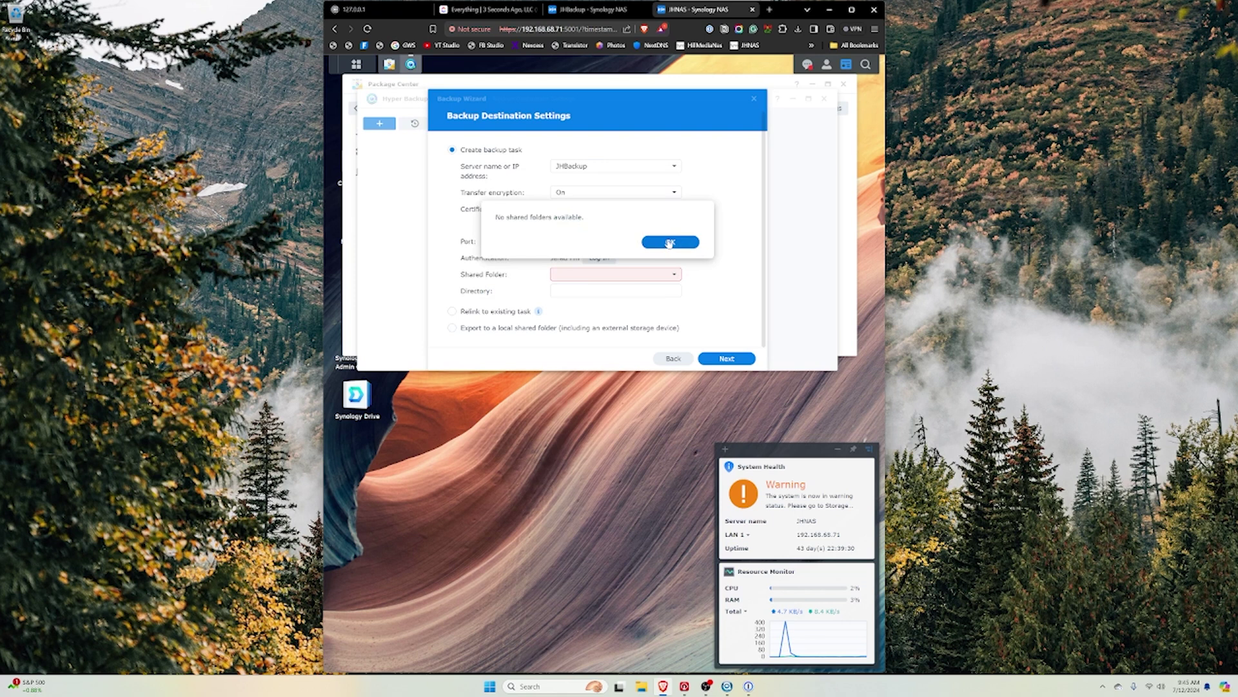
pyautogui.click(669, 243)
# Step: On JHBackup, create a shared folder named "JHNAS Backup" on Volume 1, keeping the default recycle bin and advanced settings
pyautogui.click(571, 13)
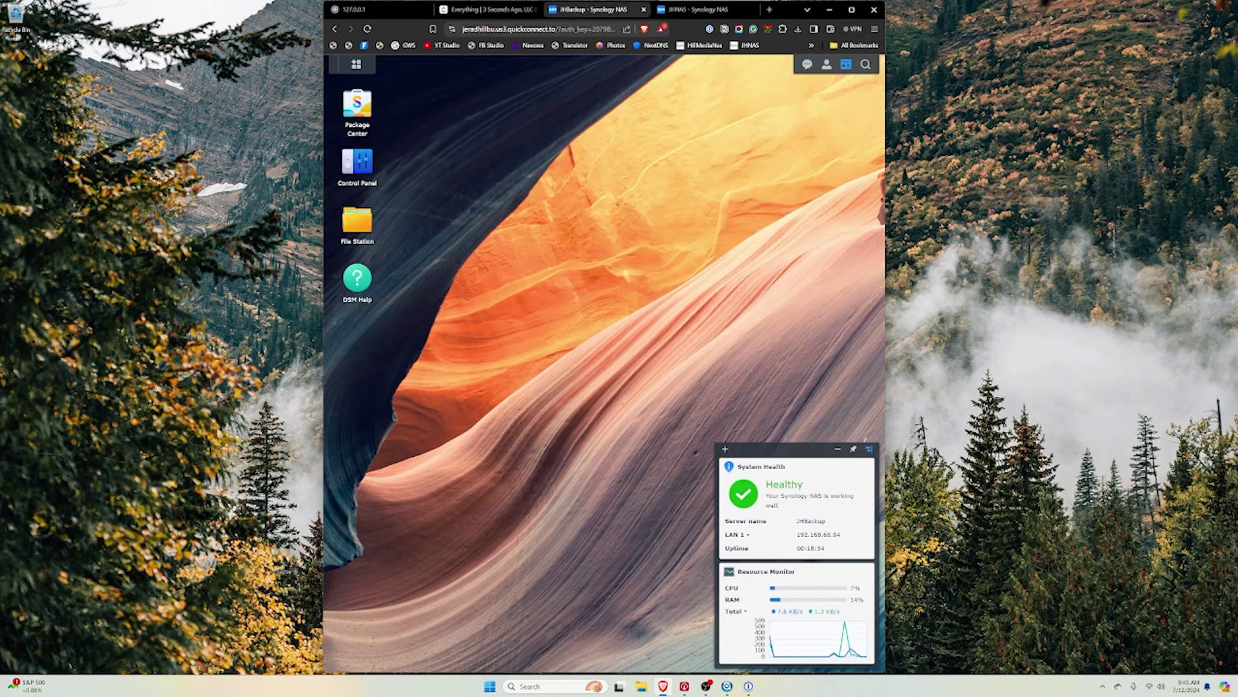
pyautogui.click(358, 220)
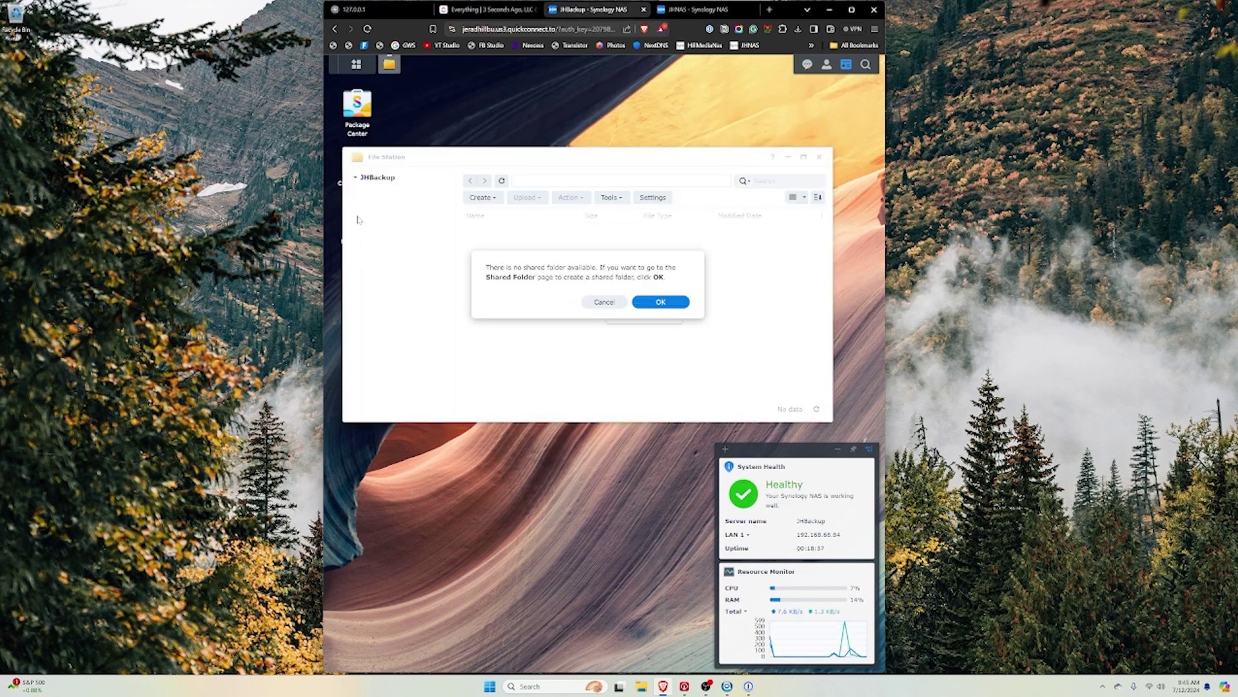
pyautogui.click(663, 302)
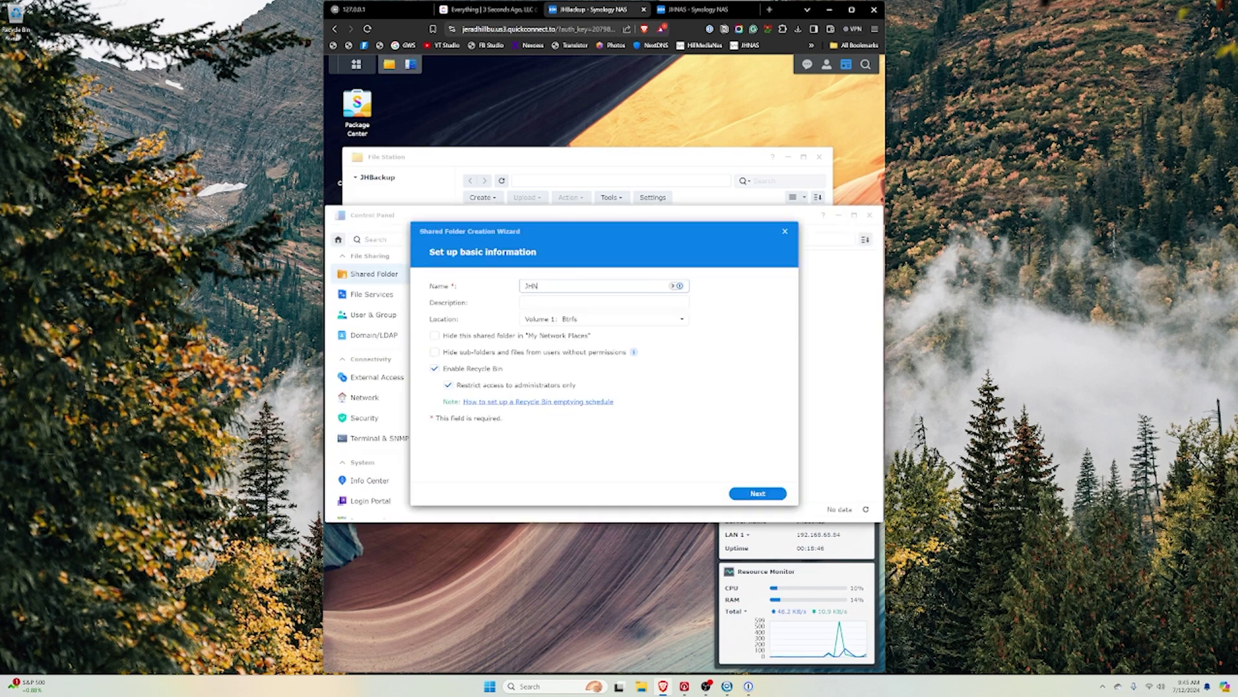
pyautogui.write('JHNAS Backup')
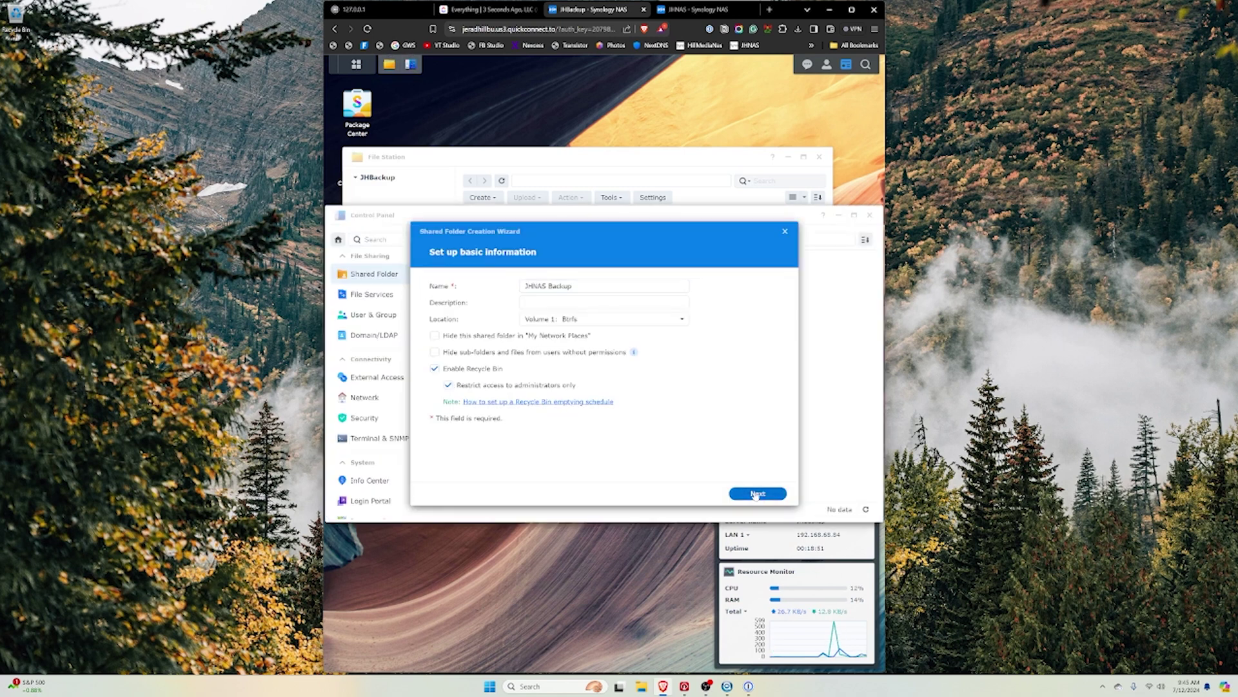
pyautogui.click(756, 494)
pyautogui.click(757, 495)
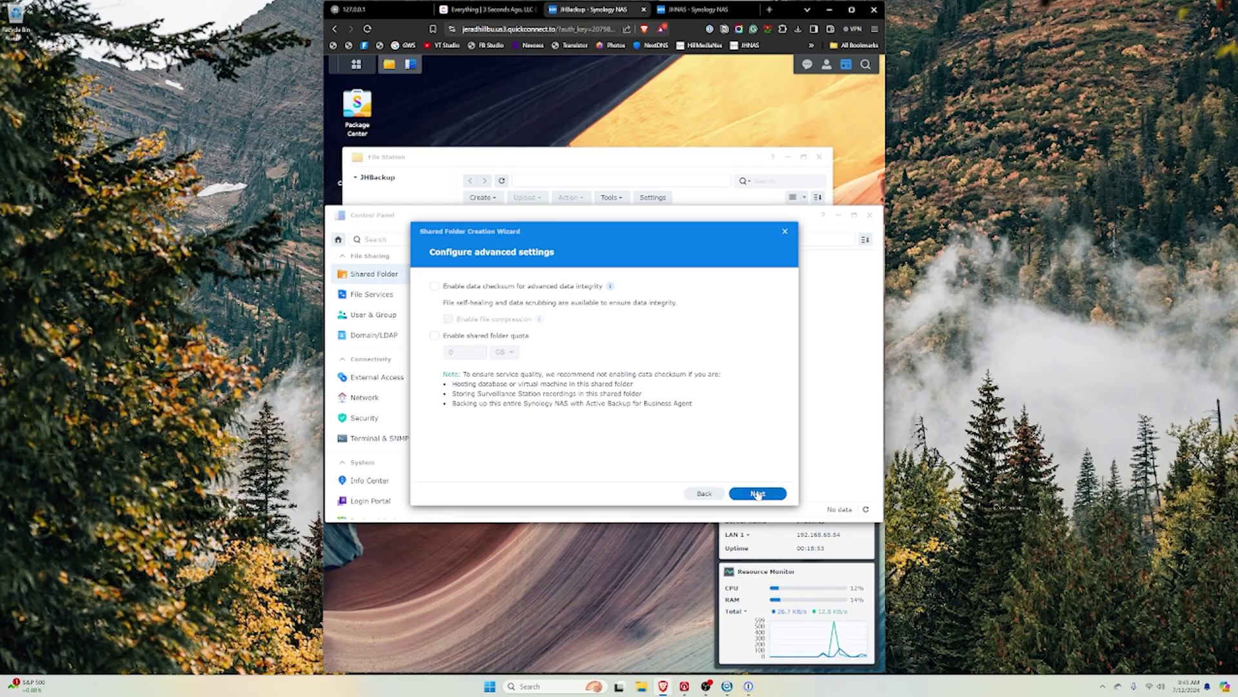
pyautogui.click(758, 494)
pyautogui.click(758, 494)
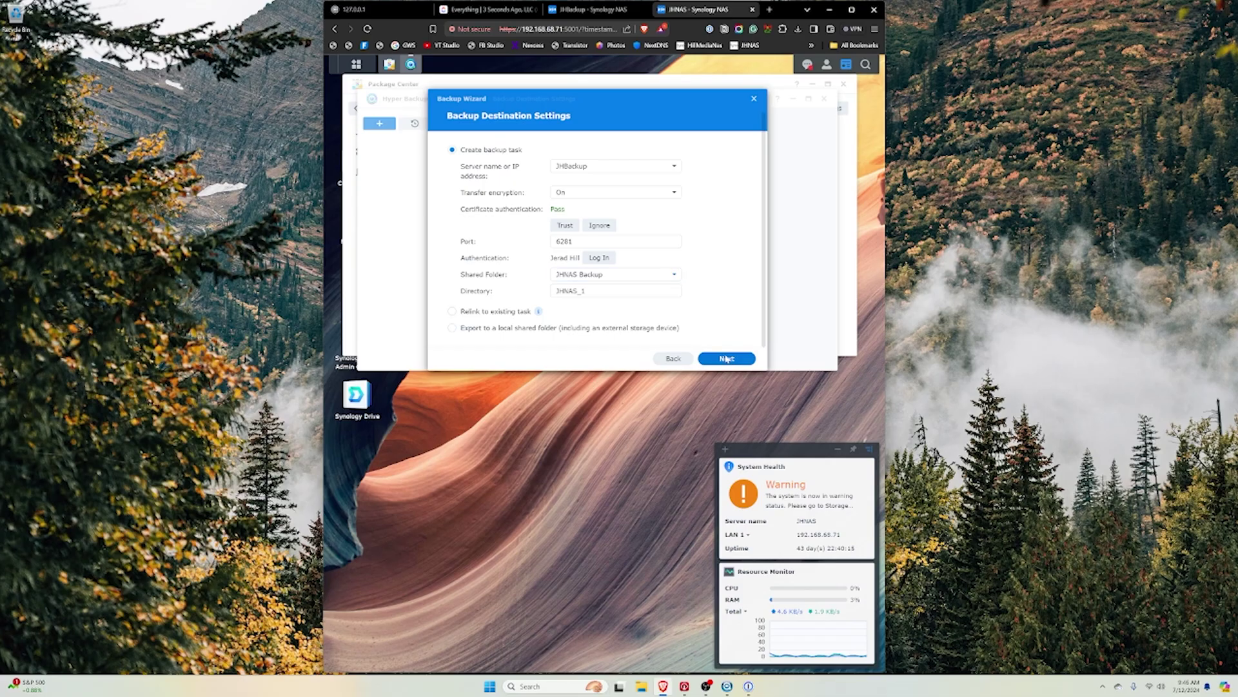
# Step: Use the JHNAS Backup shared folder with directory JHNAS_1 as destination, and include Volume 1 and Volume 2 as backup data
pyautogui.click(727, 359)
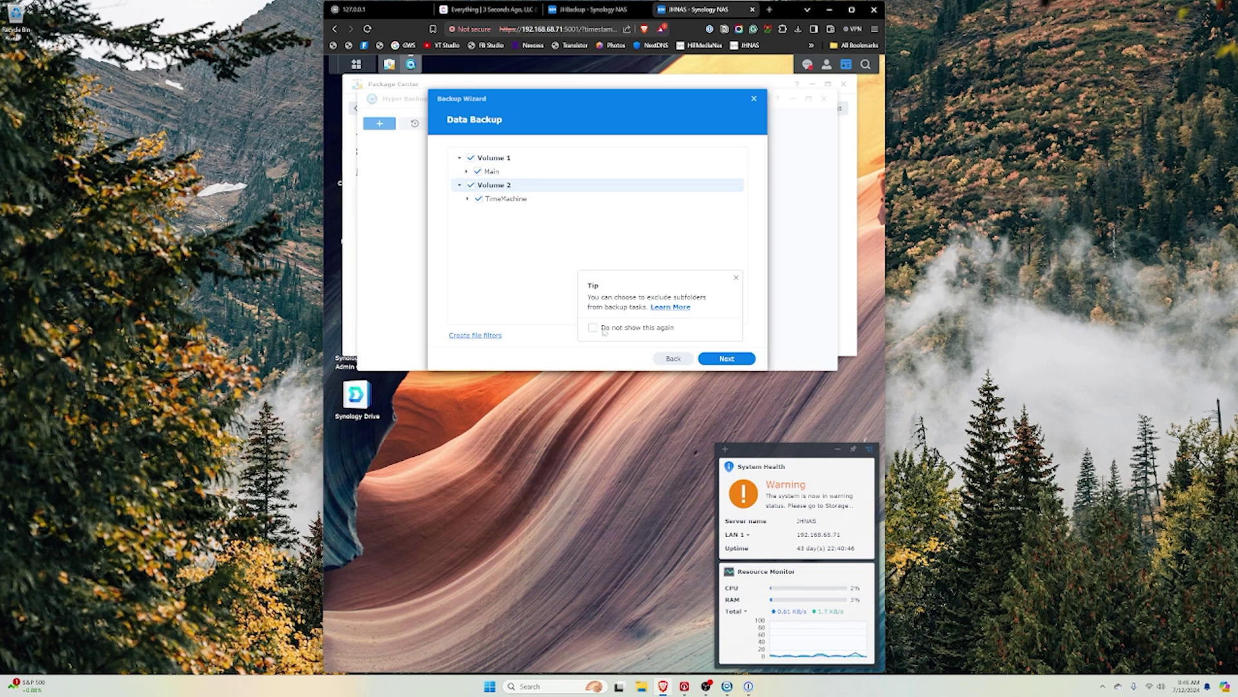
pyautogui.click(732, 359)
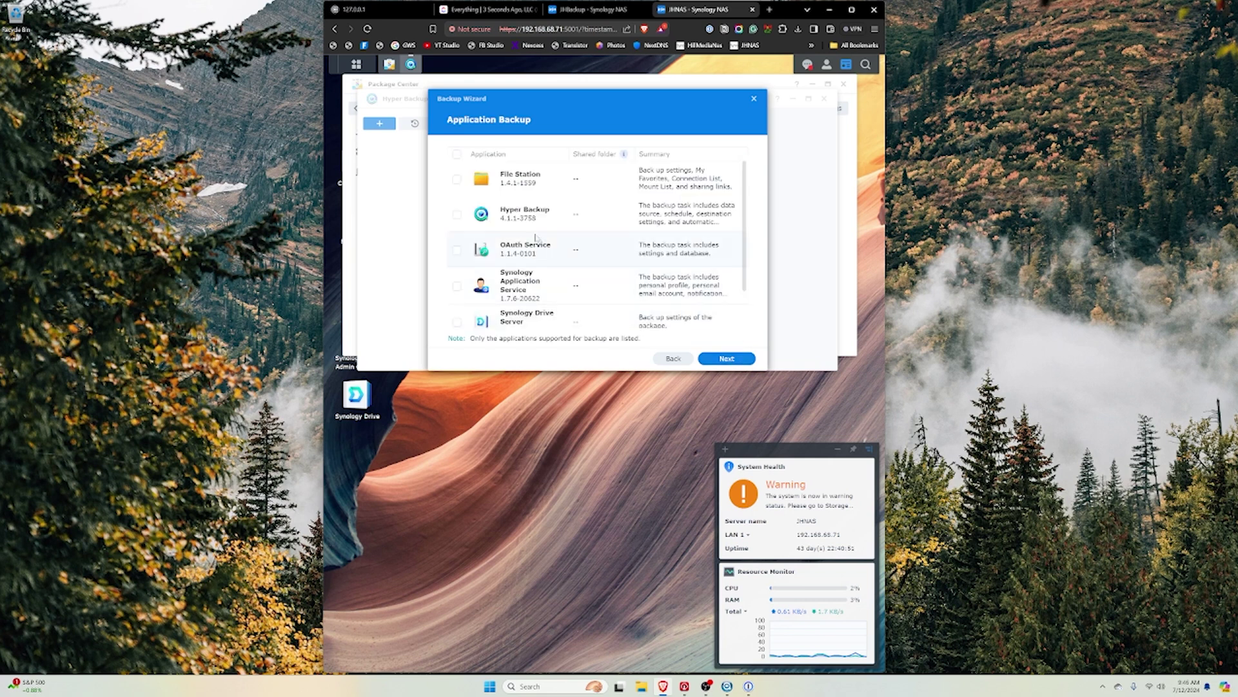
# Step: Review the applications that can be included in the backup and continue to the backup settings
pyautogui.scroll(-1, 507, 205)
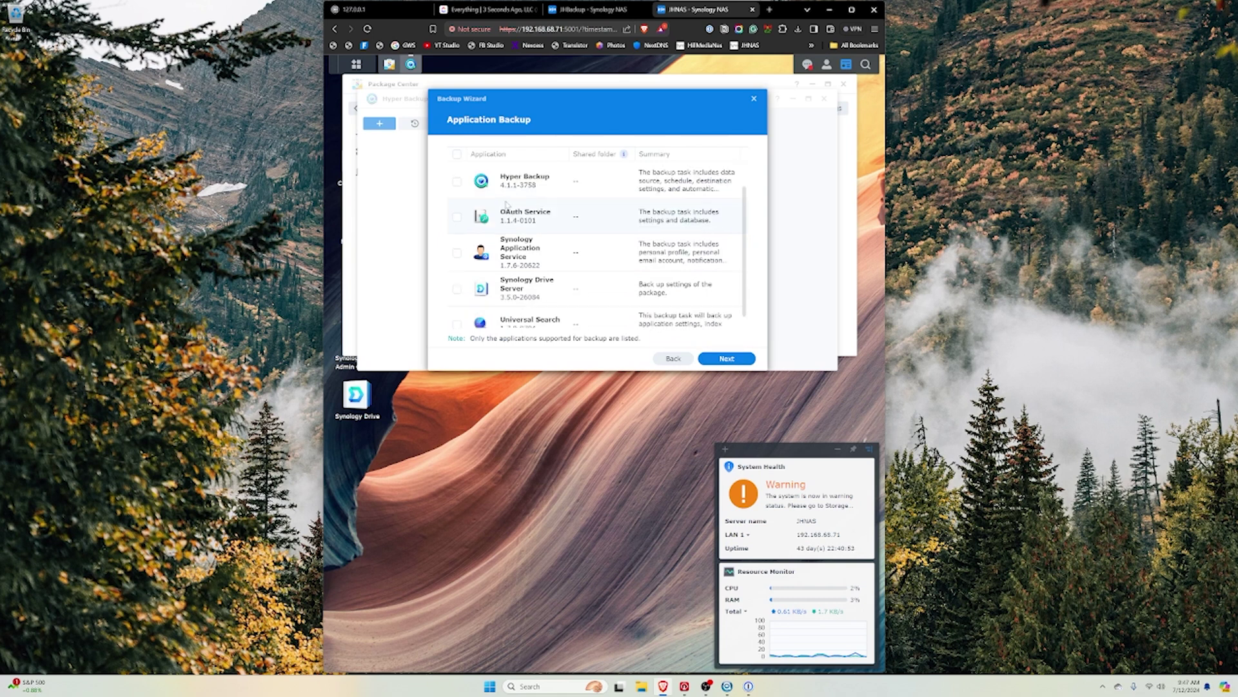
pyautogui.scroll(1, 509, 206)
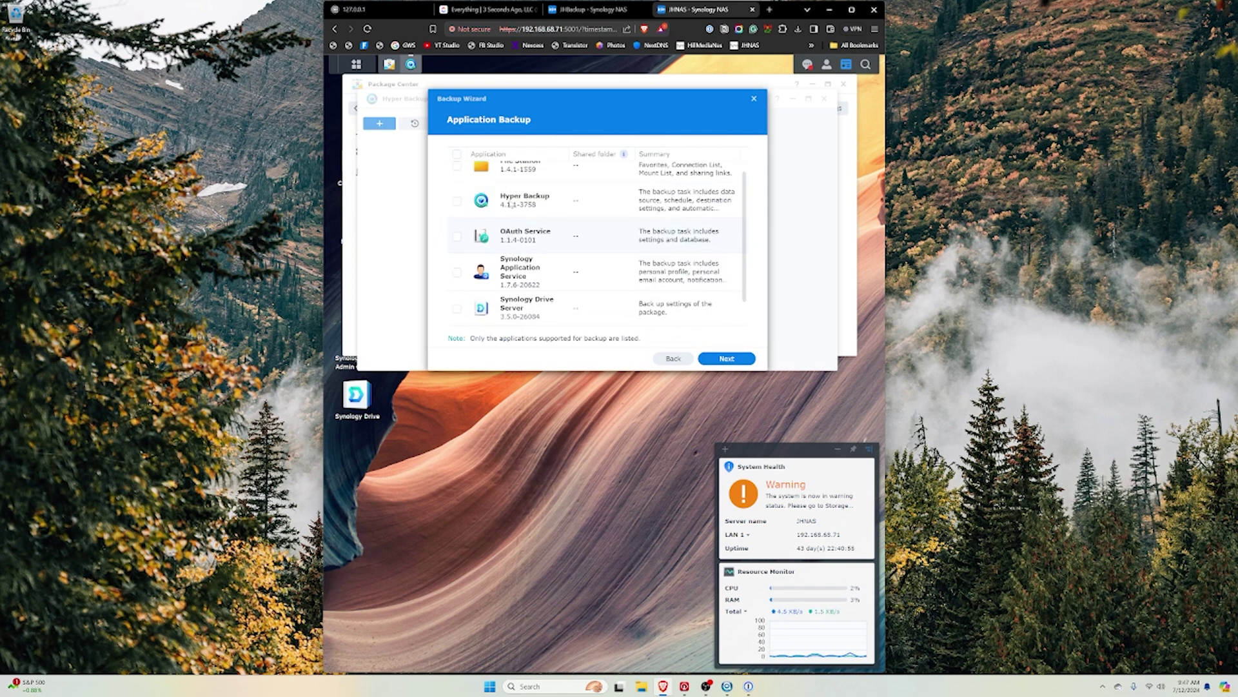
pyautogui.scroll(-1, 509, 219)
pyautogui.scroll(1, 510, 226)
pyautogui.scroll(-1, 511, 242)
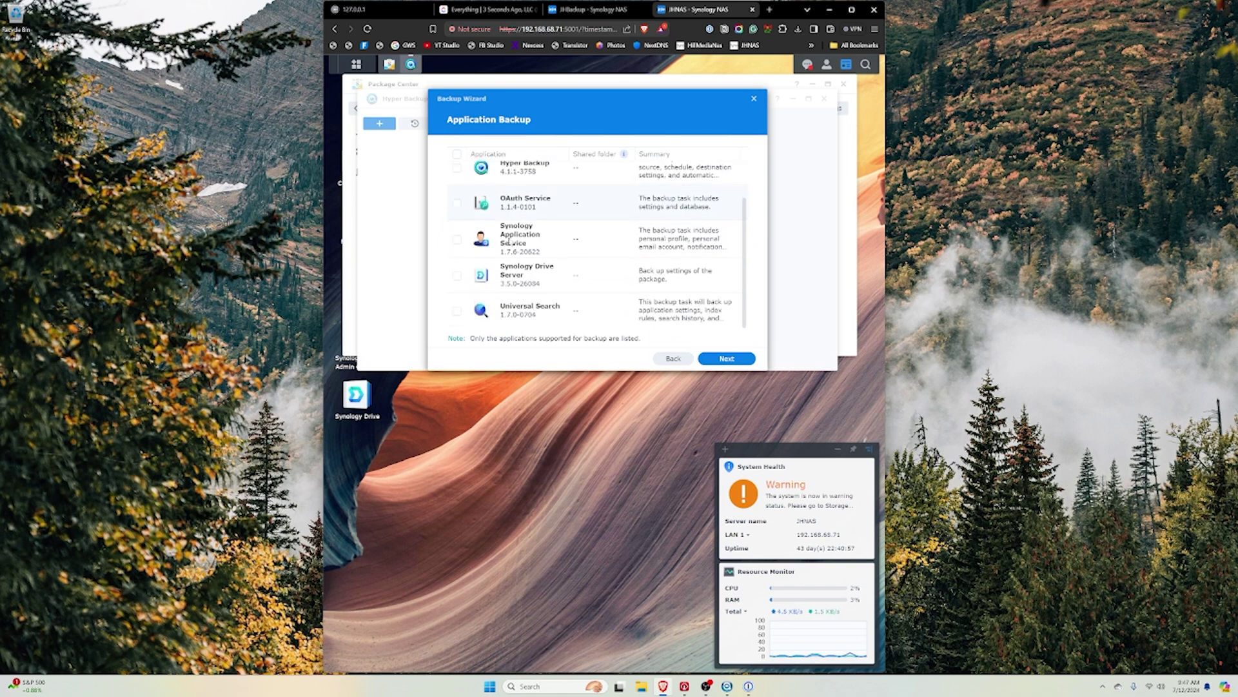
pyautogui.scroll(1, 511, 241)
pyautogui.click(721, 359)
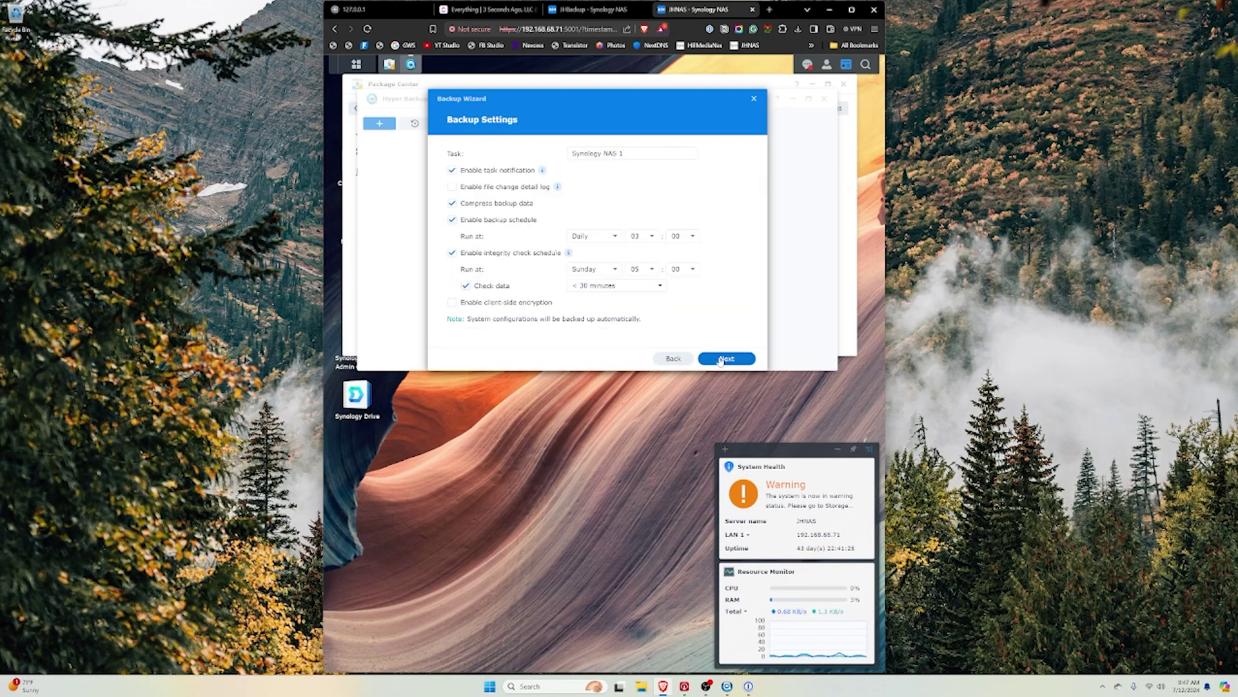